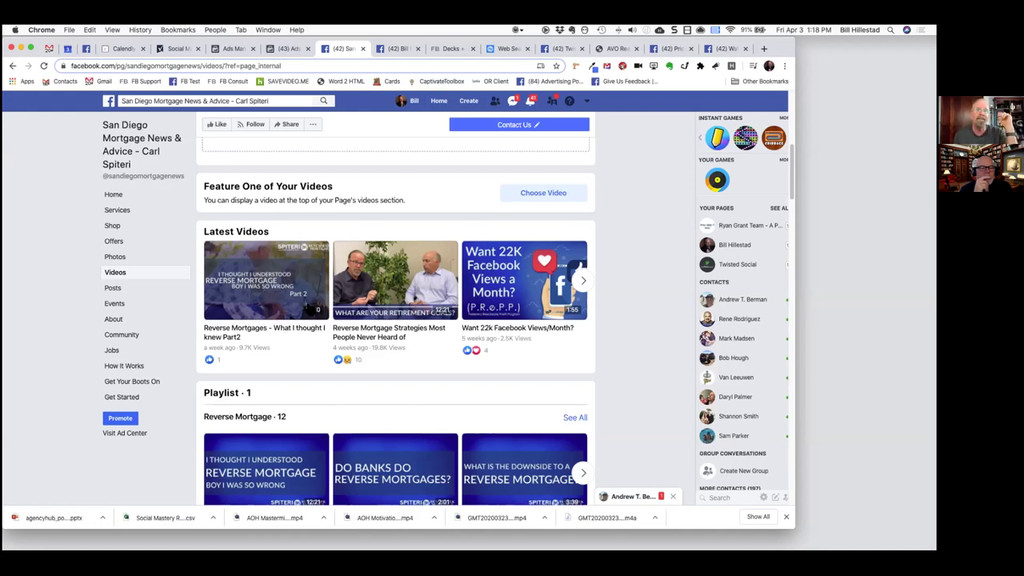
- Review the latest videos on the San Diego Mortgage News & Advice page and bring up the ad account's audiences list
scroll(352, 344, down, 1)
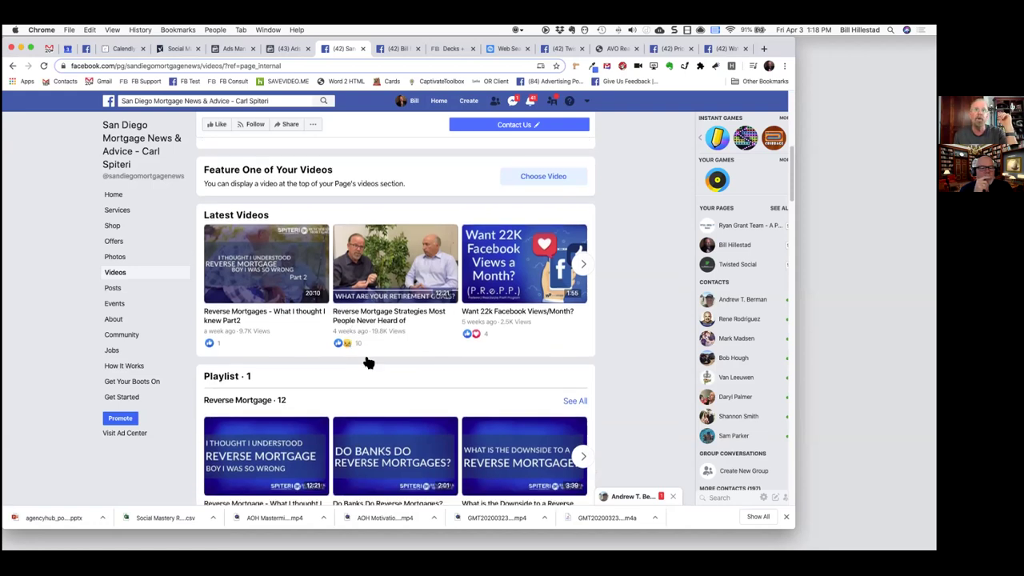
scroll(360, 336, down, 2)
scroll(312, 132, up, 4)
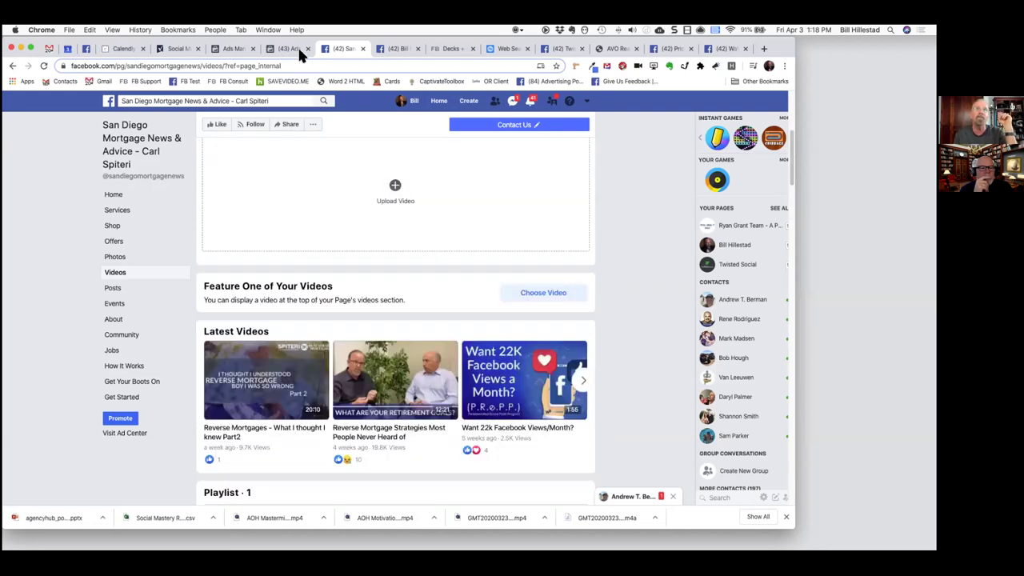
scroll(298, 46, up, 3)
click(288, 48)
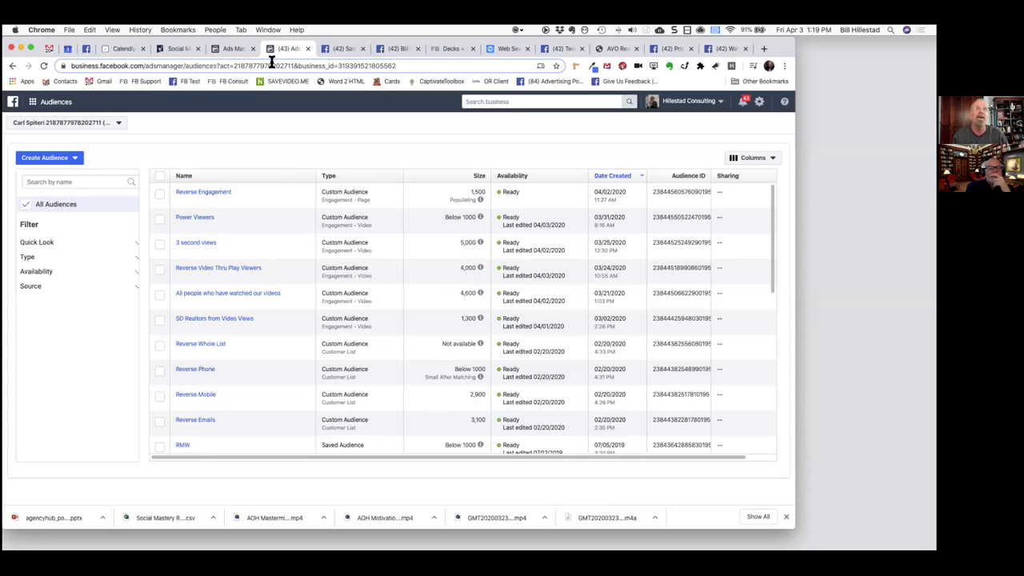
- Bring up the Ads Manager campaigns, and examine the boosted March 26 post about virtual real estate agents on the Facebook page
click(237, 49)
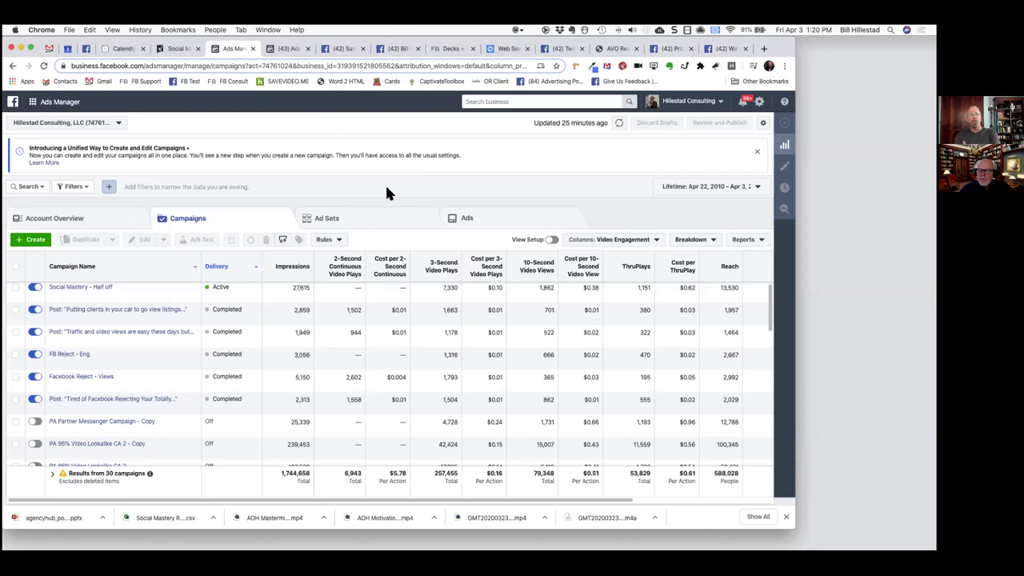
click(399, 50)
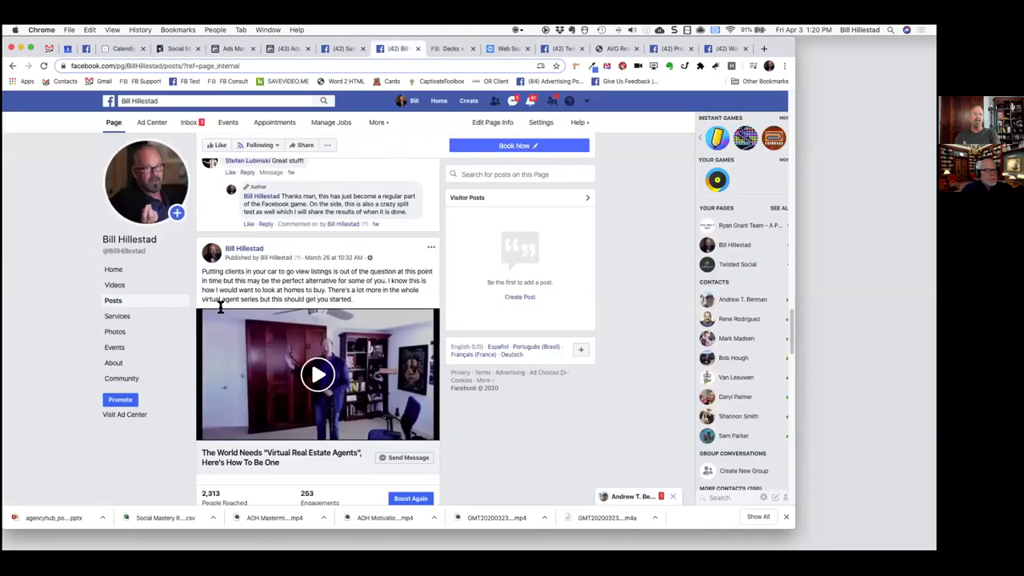
scroll(338, 294, down, 1)
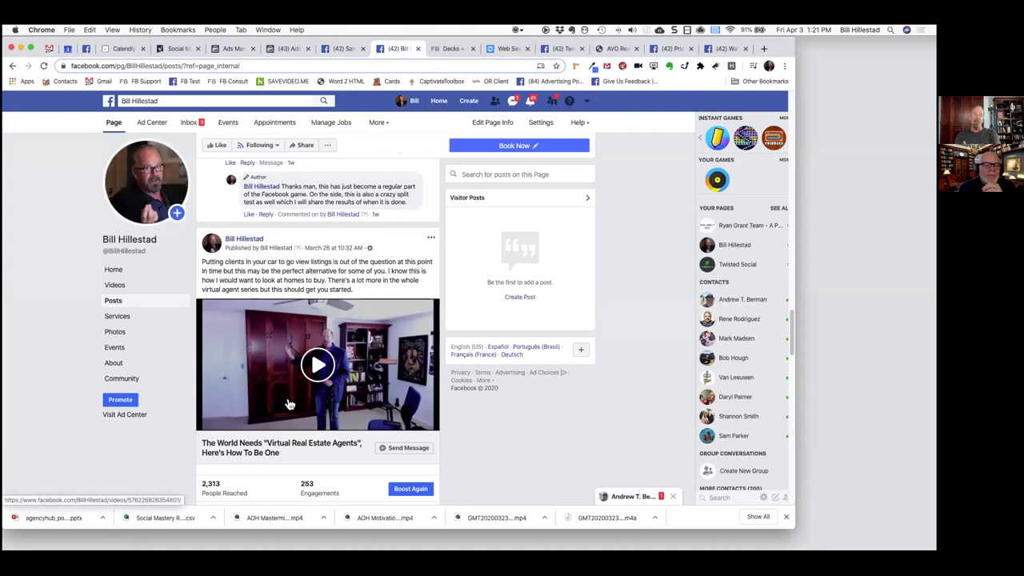
scroll(288, 400, down, 1)
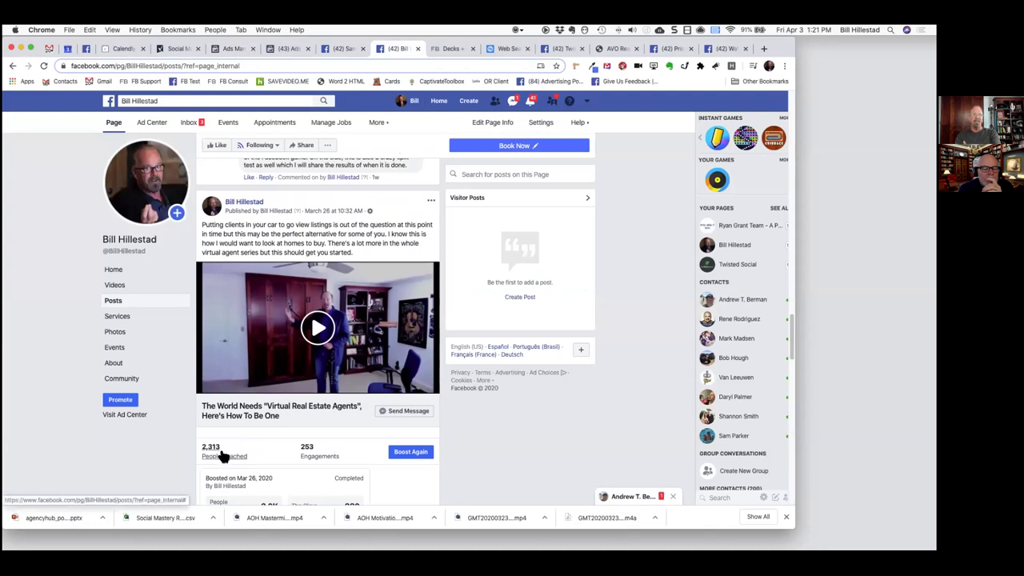
scroll(224, 454, down, 1)
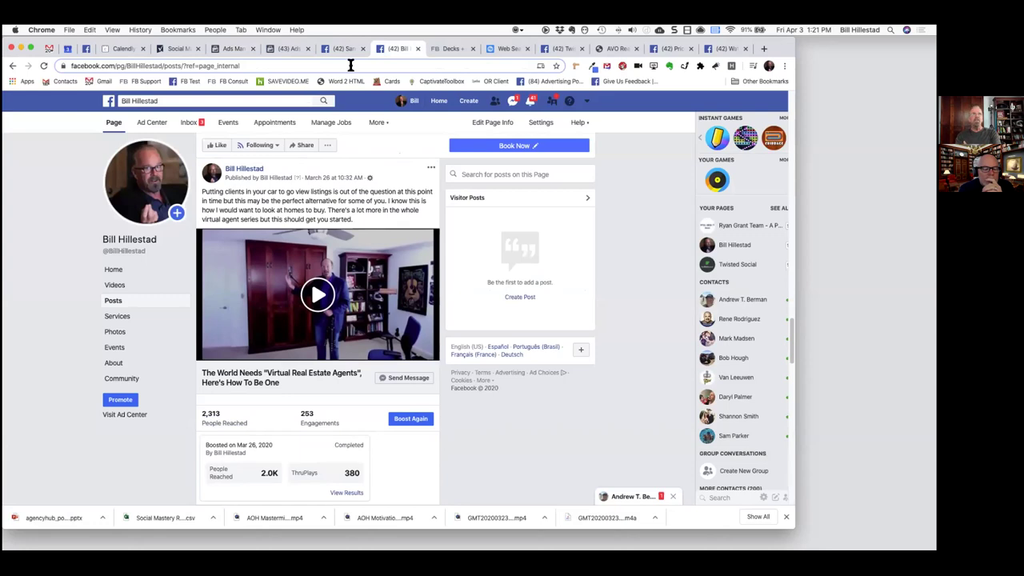
- Examine the campaigns' video play, cost, reach and amount spent columns in Ads Manager, and return to the audiences list
click(237, 51)
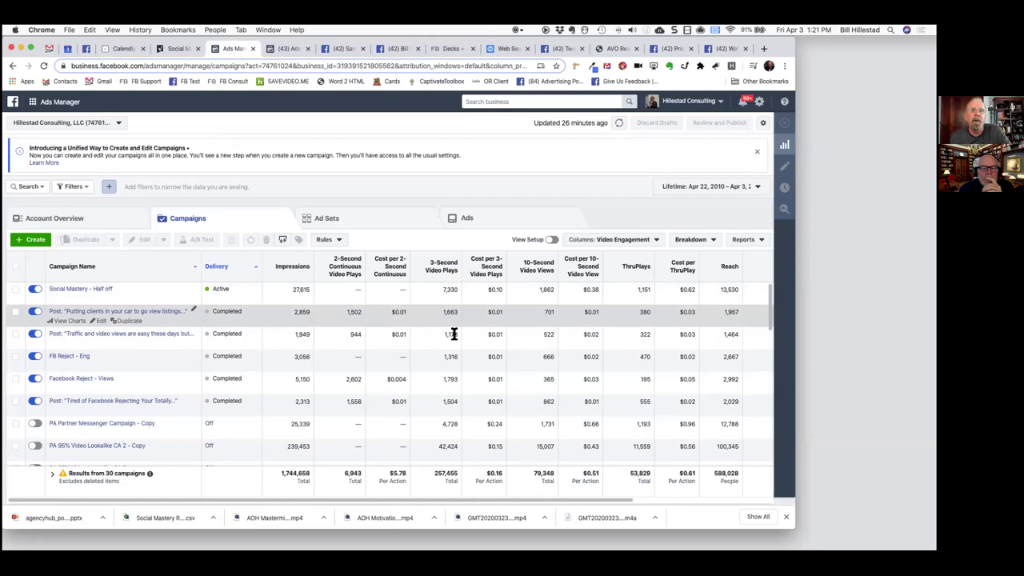
scroll(570, 332, right, 3)
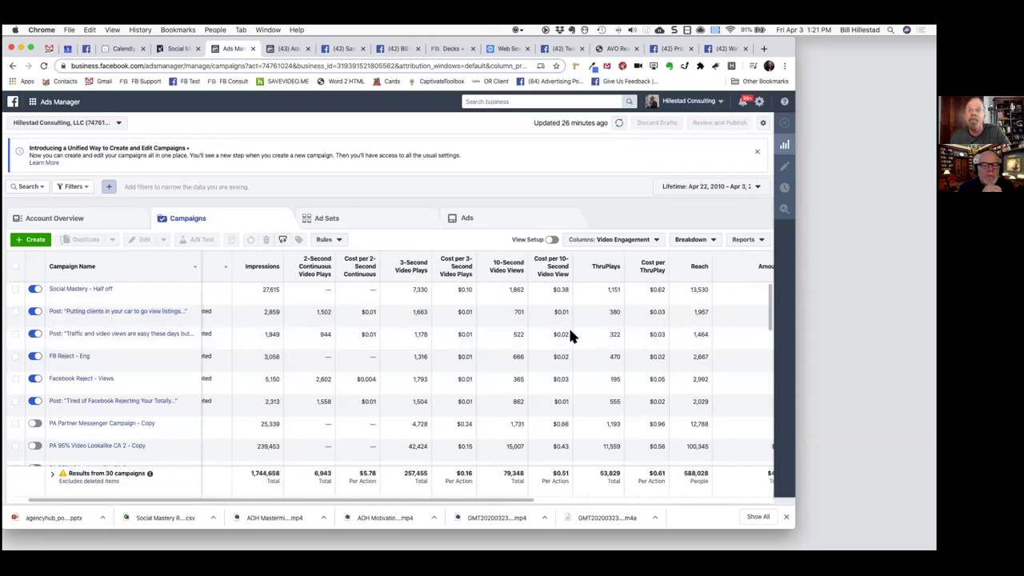
scroll(570, 334, right, 3)
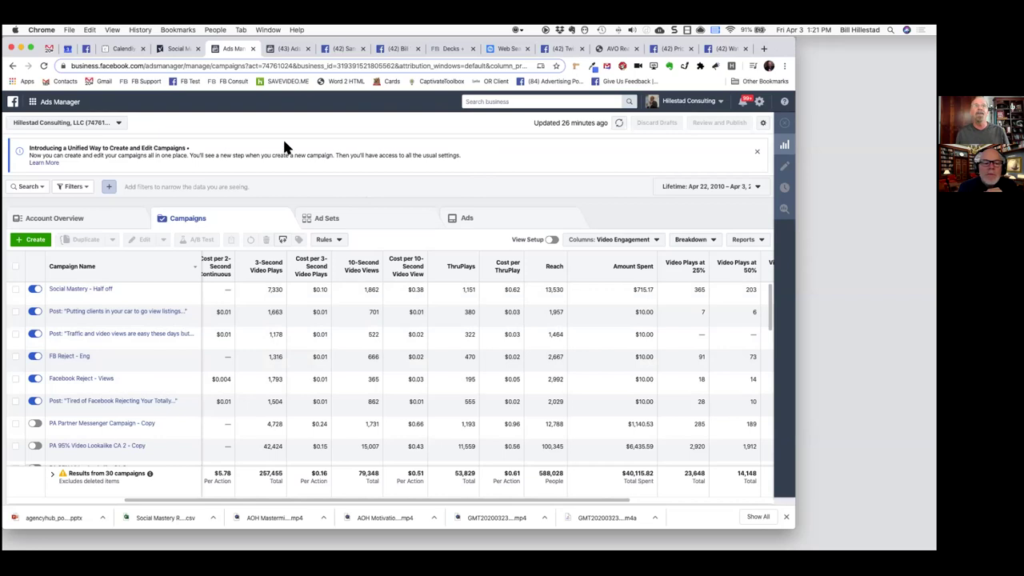
click(288, 49)
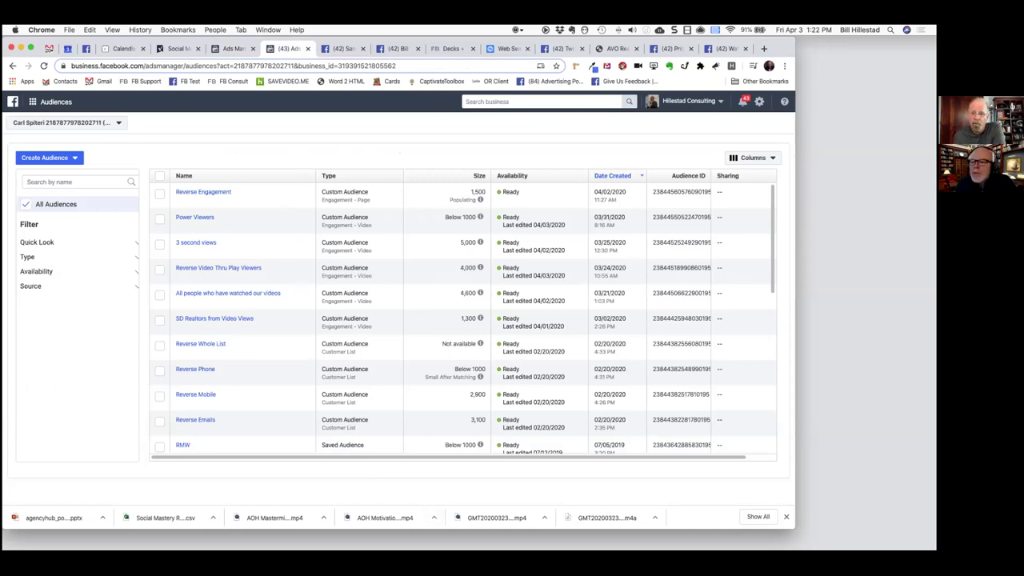
- Switch to Word, review steps 8 to 6 of the "Create a Facebook Page From Your Profile" guide, and minimize the document
key(super+Tab)
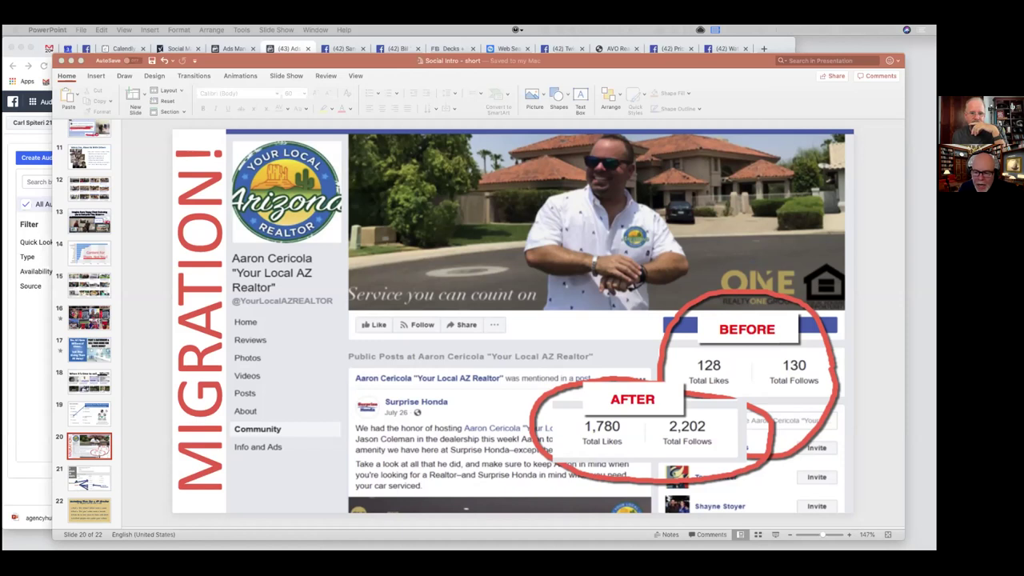
key(super+Tab)
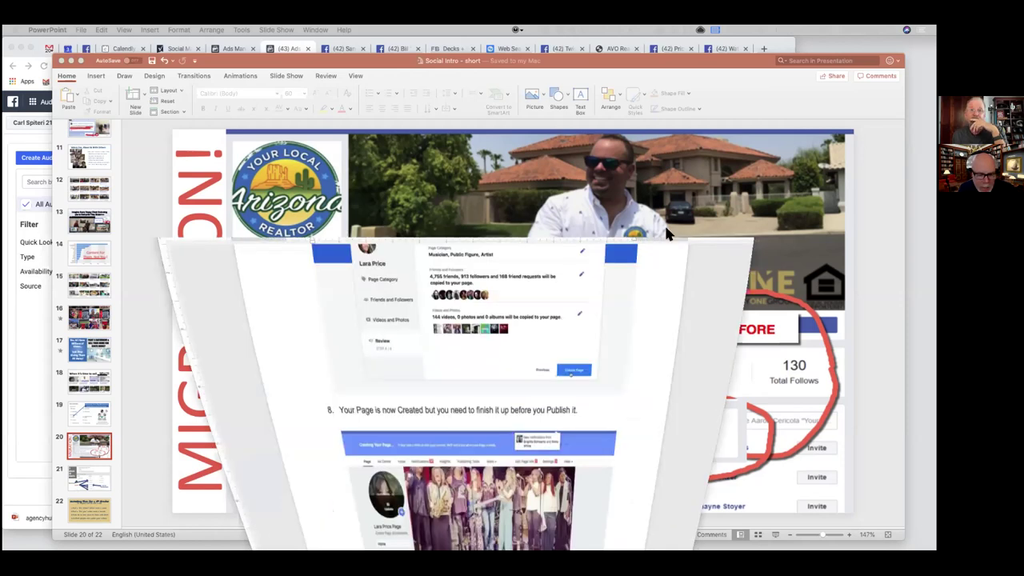
scroll(546, 297, up, 5)
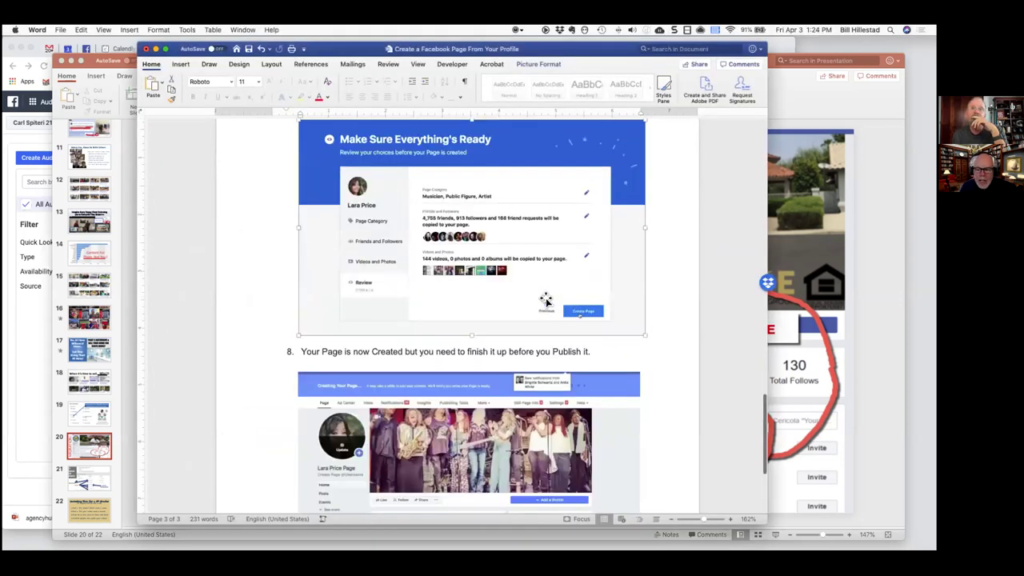
scroll(546, 299, up, 5)
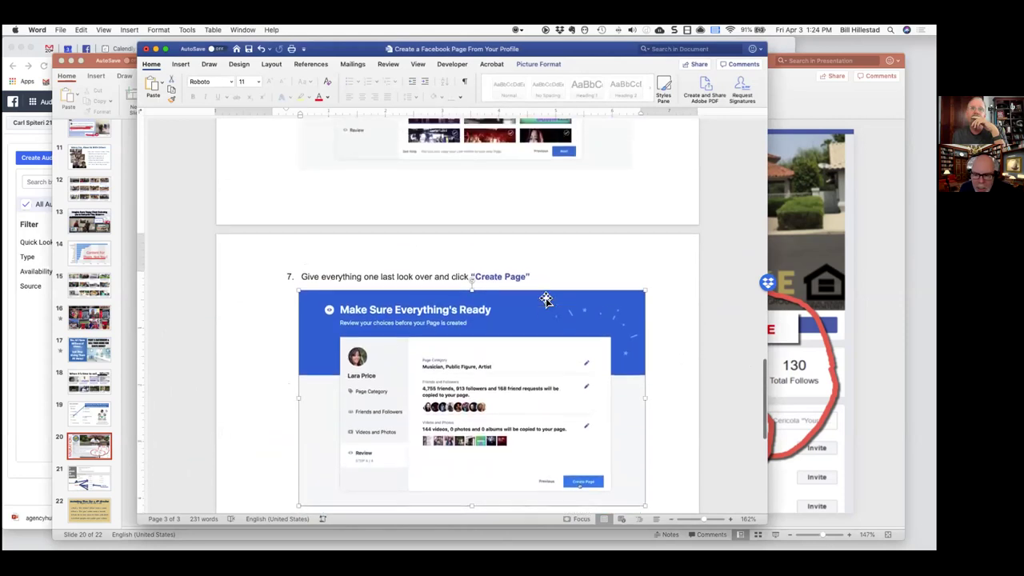
scroll(546, 299, up, 3)
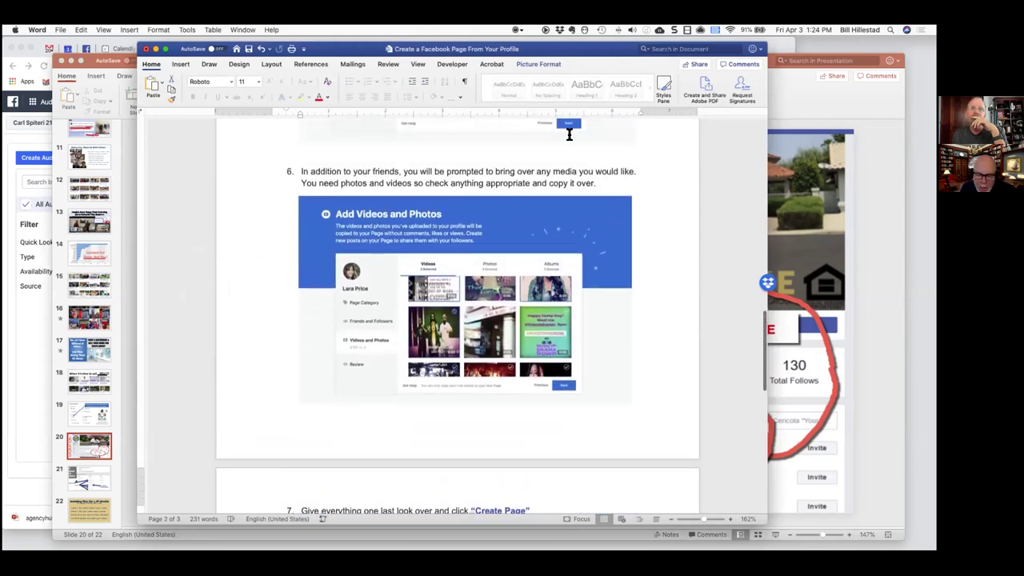
click(156, 50)
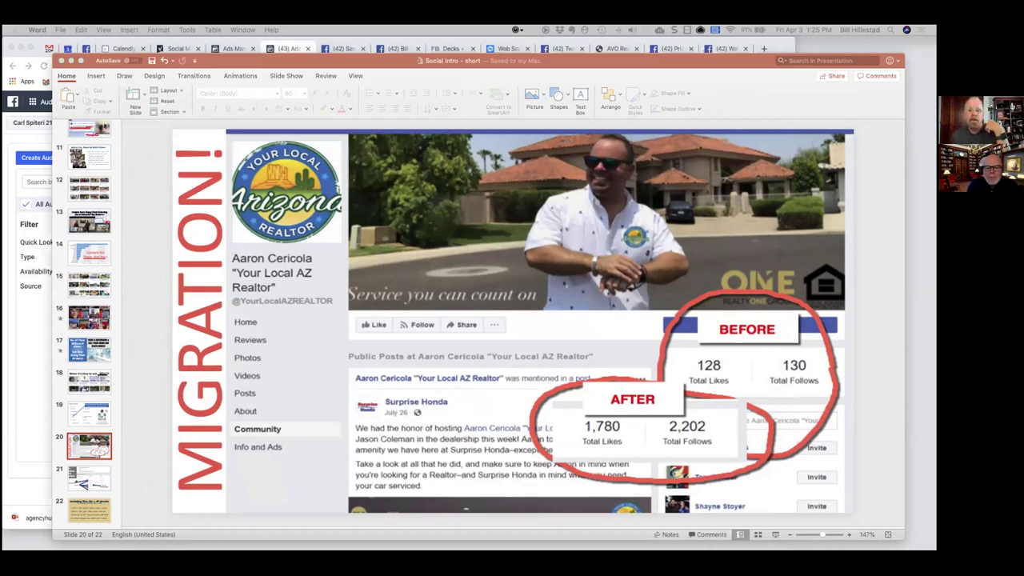
- Switch back to Chrome and go from Audiences to Ads Manager
click(34, 393)
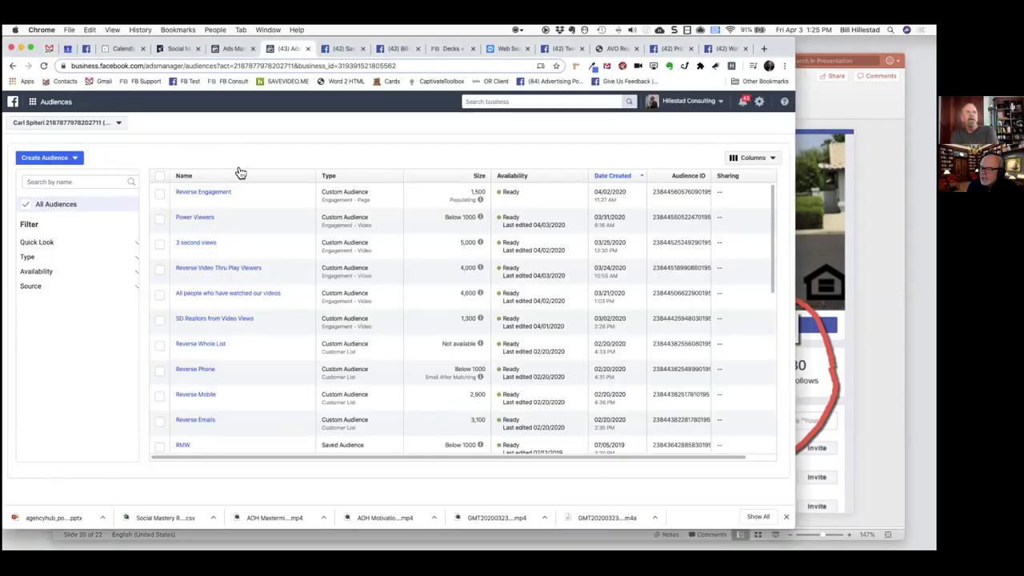
click(58, 103)
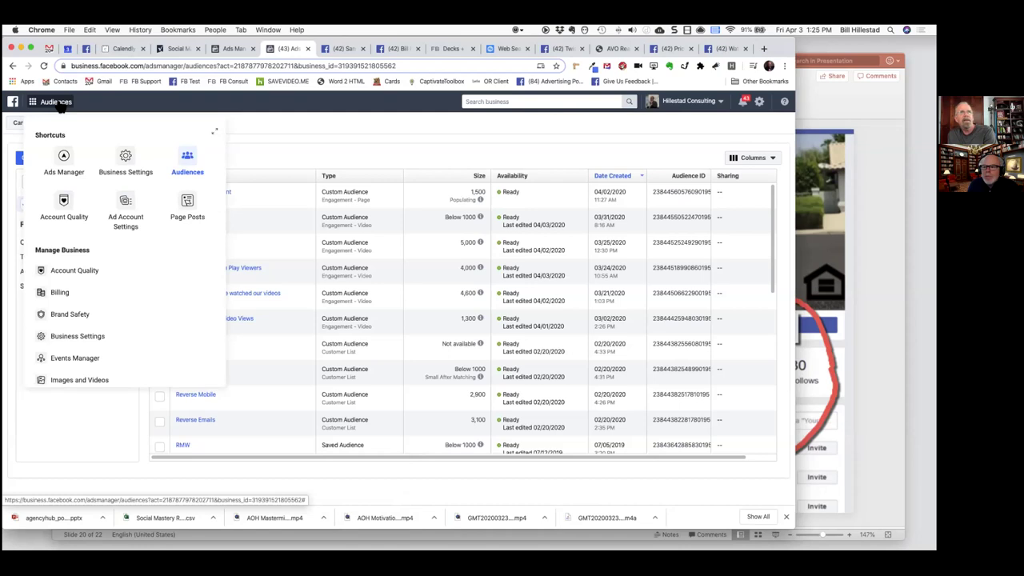
click(66, 162)
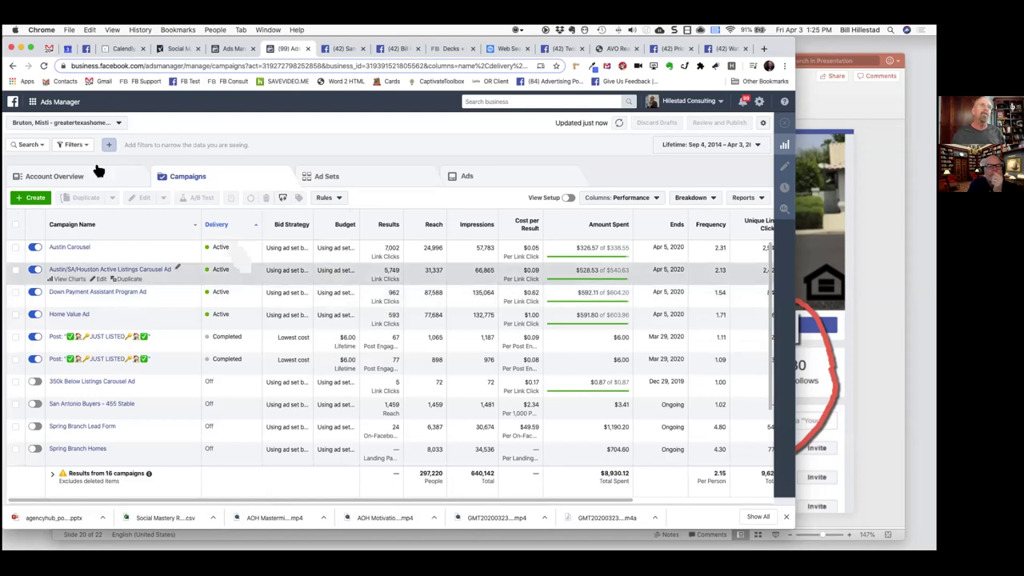
- Create a new auction campaign with the Video views objective
click(36, 233)
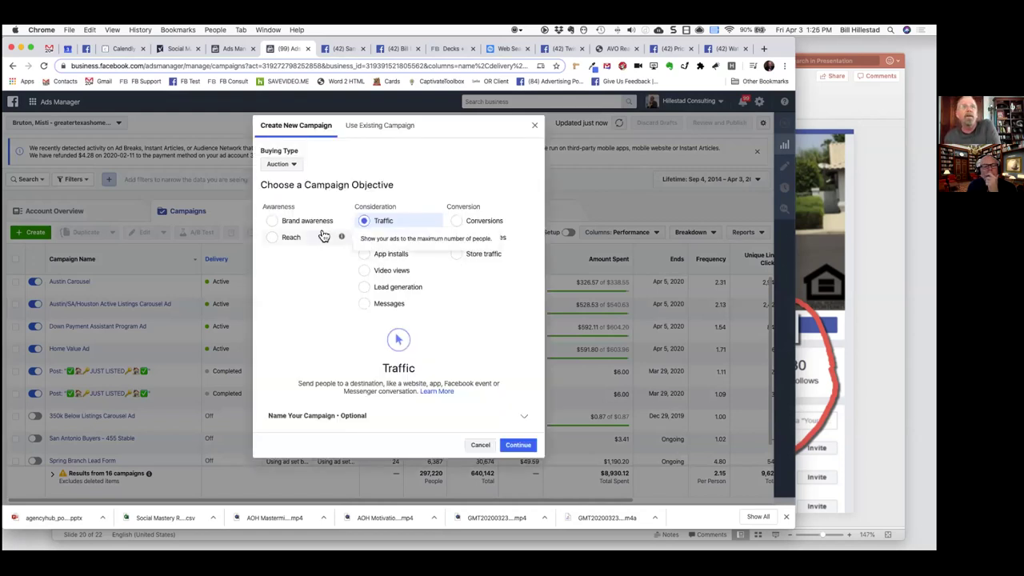
click(386, 273)
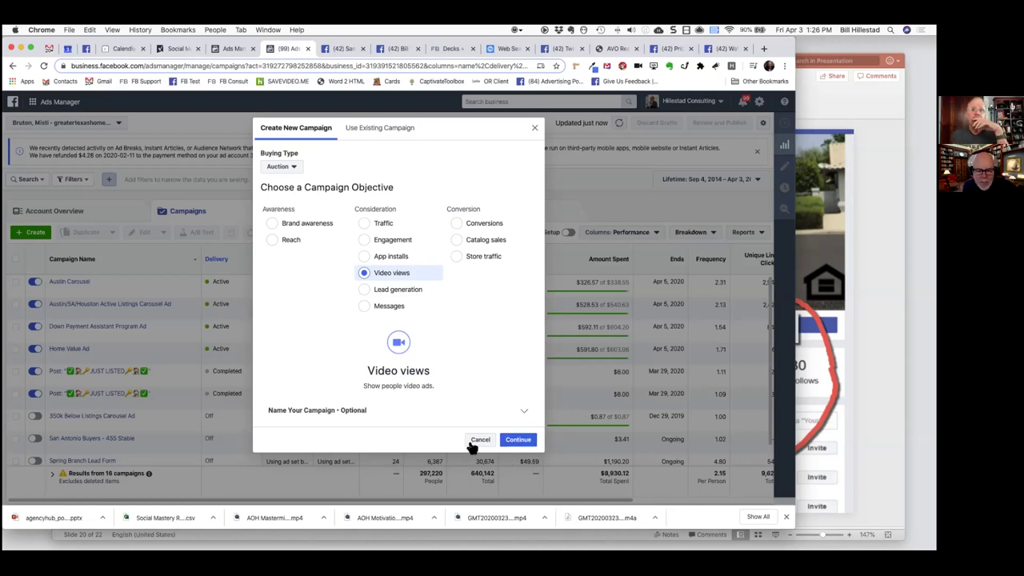
click(515, 441)
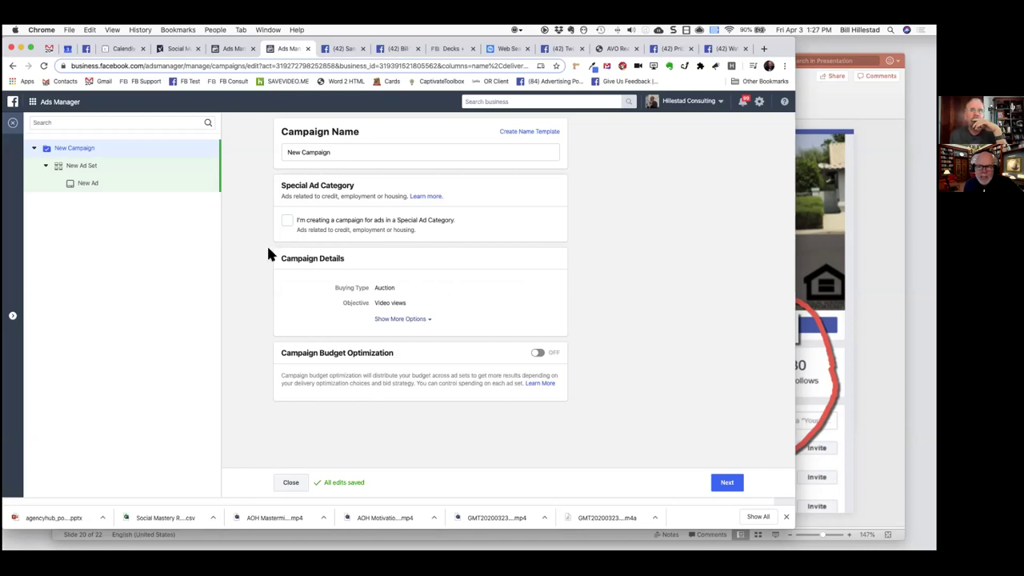
- Examine the amounts spent and video results of the campaigns in the Hillestad Consulting, LLC ad account
click(222, 43)
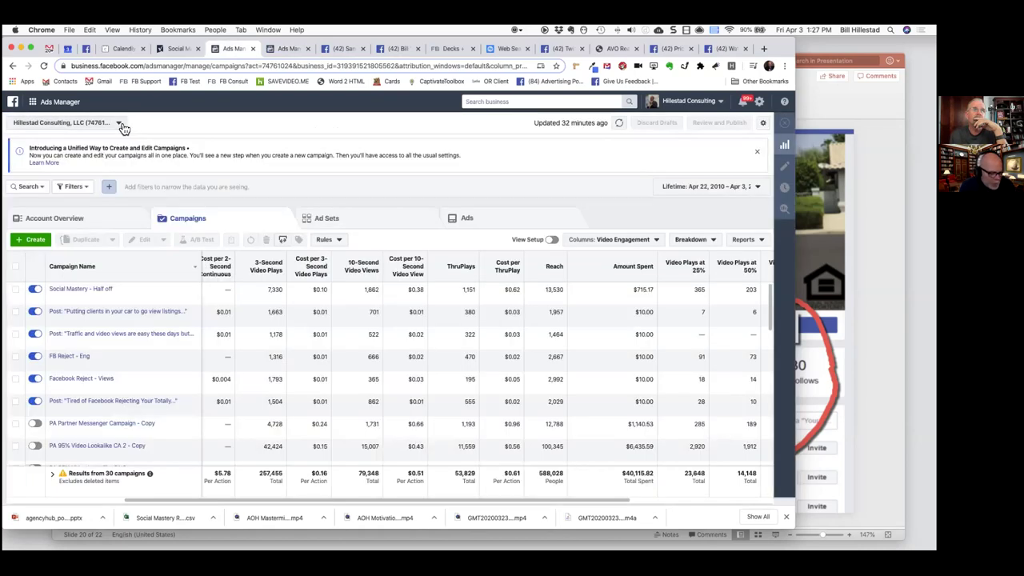
click(118, 126)
scroll(64, 344, down, 5)
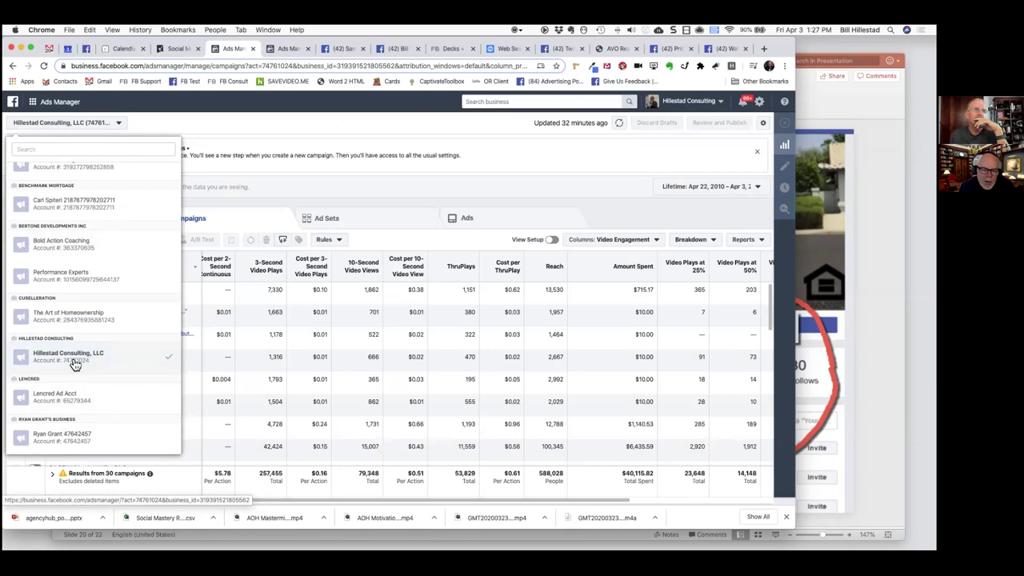
click(74, 360)
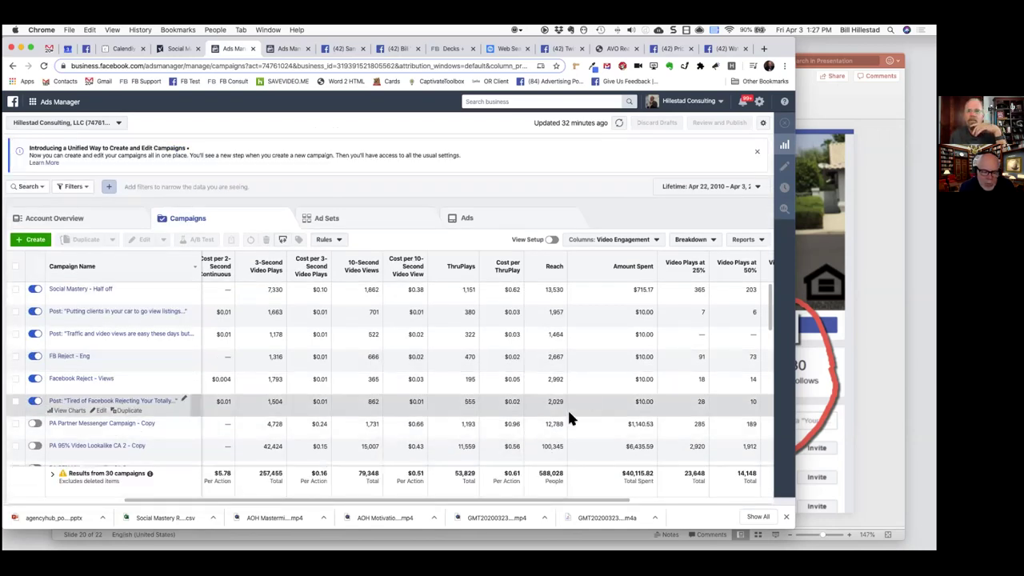
scroll(585, 396, down, 5)
scroll(585, 400, down, 5)
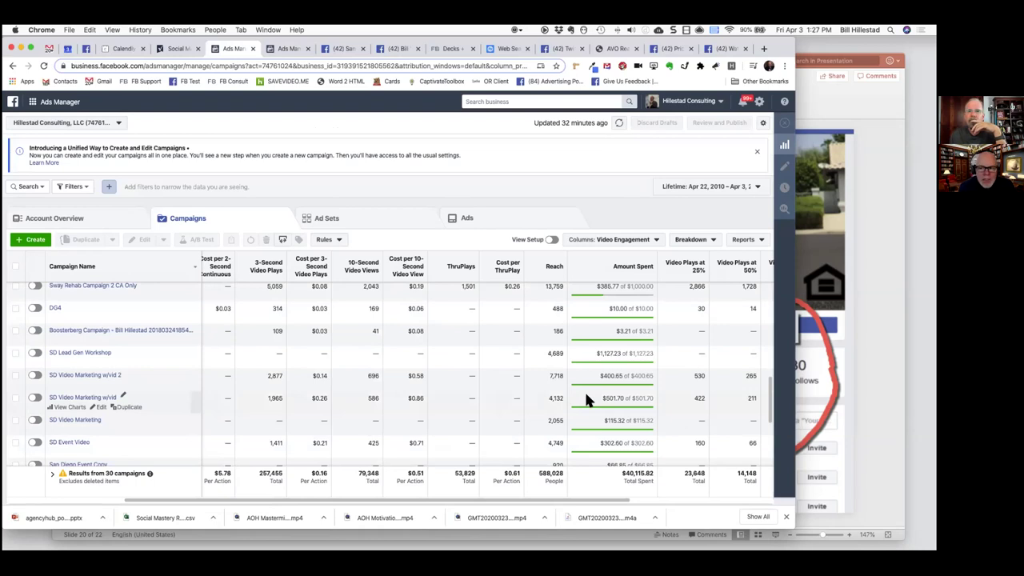
scroll(586, 400, up, 1)
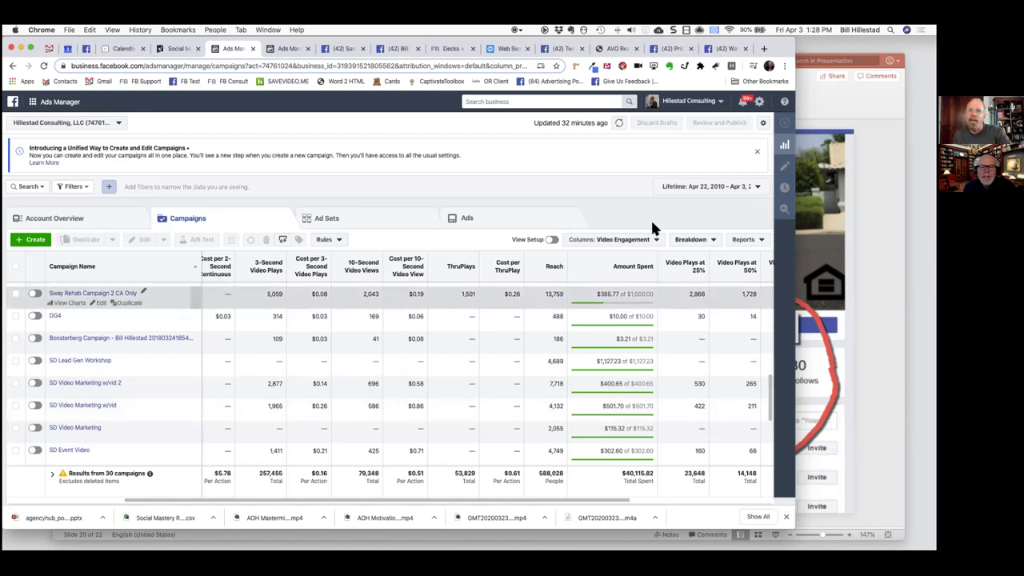
- View the available column presets for the campaign table and the list of ad accounts
click(644, 240)
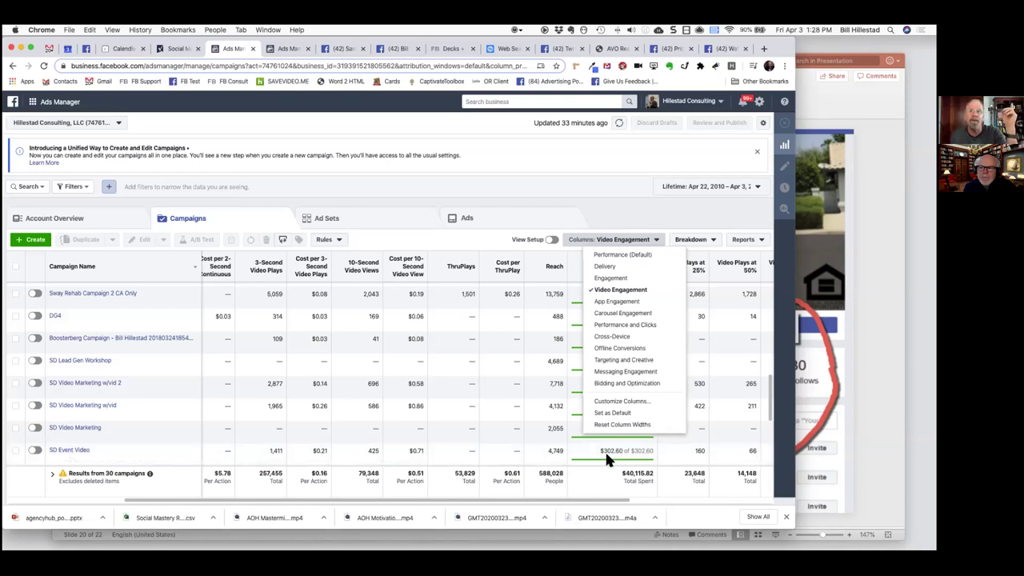
click(120, 125)
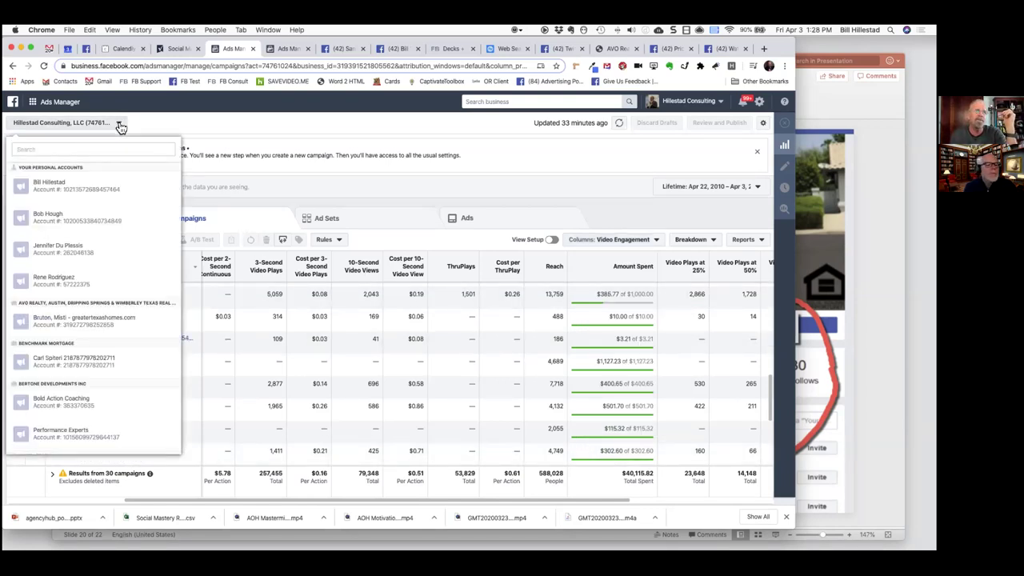
- Return to the New Campaign draft, close its editor, and move the browser window slightly to uncover its controls
click(290, 49)
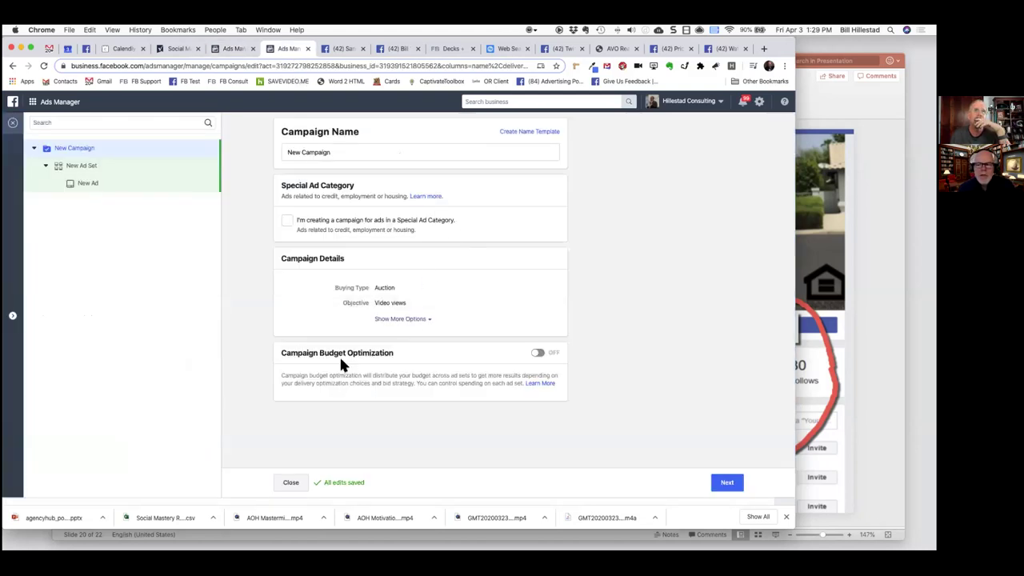
click(13, 124)
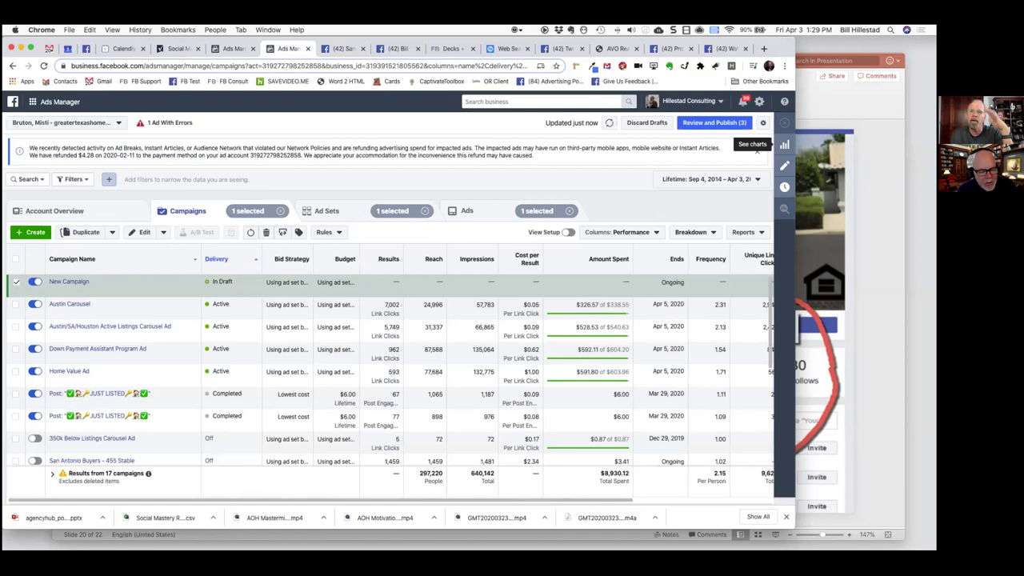
mouse_move(779, 42)
mouse_down()
mouse_move(800, 42)
mouse_move(793, 53)
mouse_up()
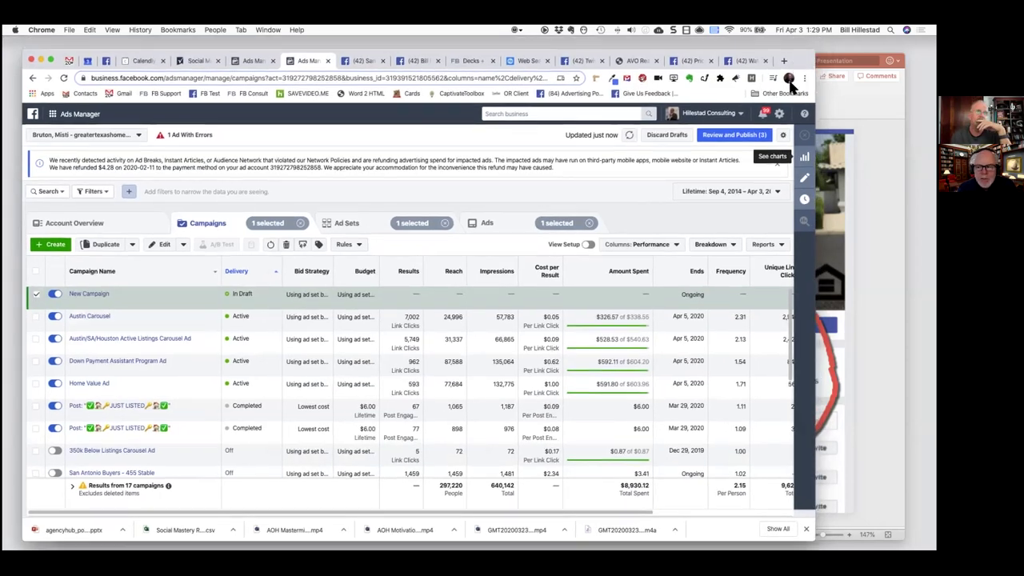